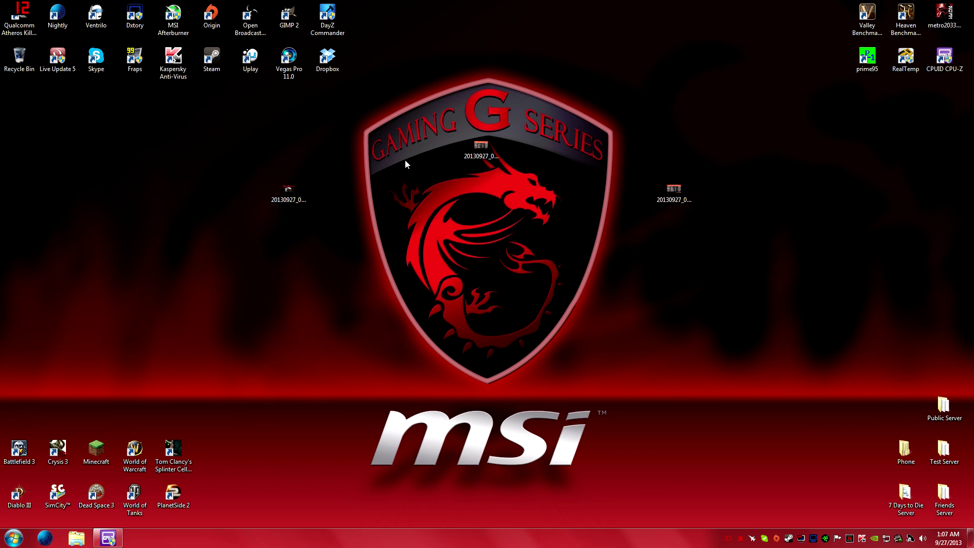
# View the first BIOS photo enlarged, then open the OC page photo showing ratio 43 and 4300 MHz.
pyautogui.doubleClick(288, 191)
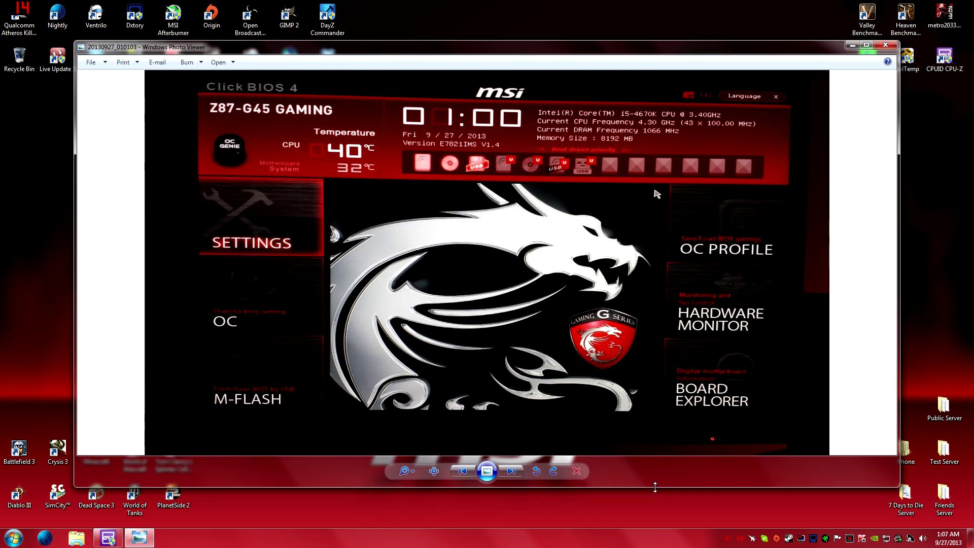
pyautogui.moveTo(656, 488); pyautogui.dragTo(655, 505)
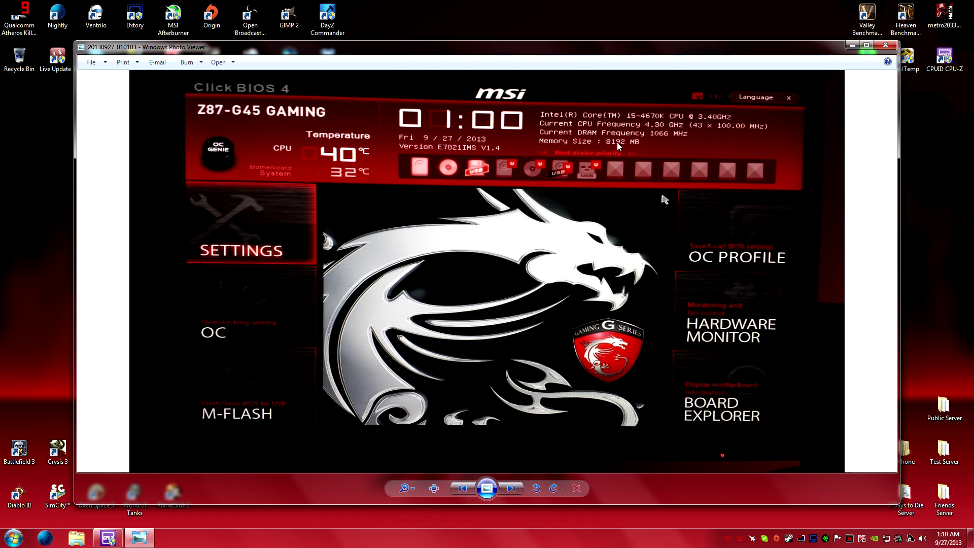
pyautogui.click(894, 48)
pyautogui.doubleClick(497, 148)
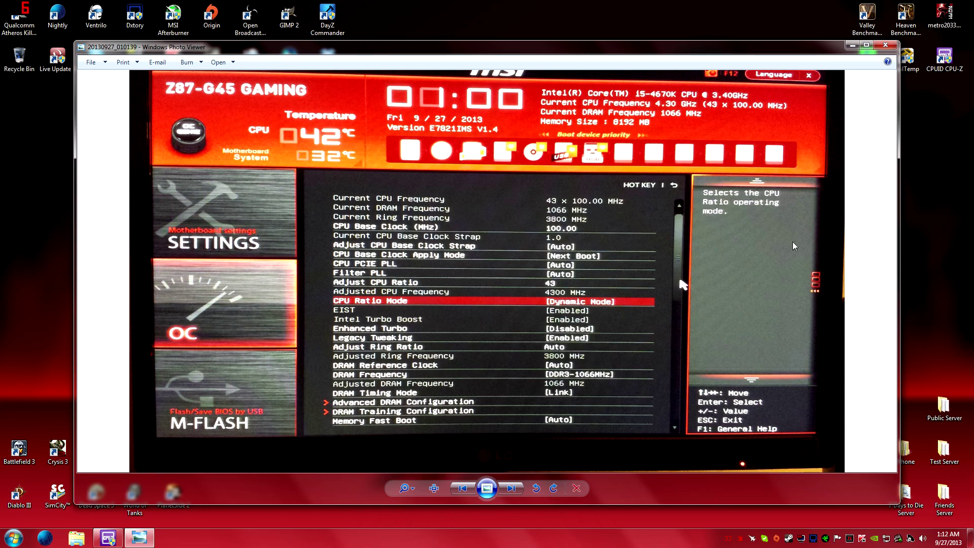
# Close the BIOS OC page photo in Windows Photo Viewer.
pyautogui.click(886, 45)
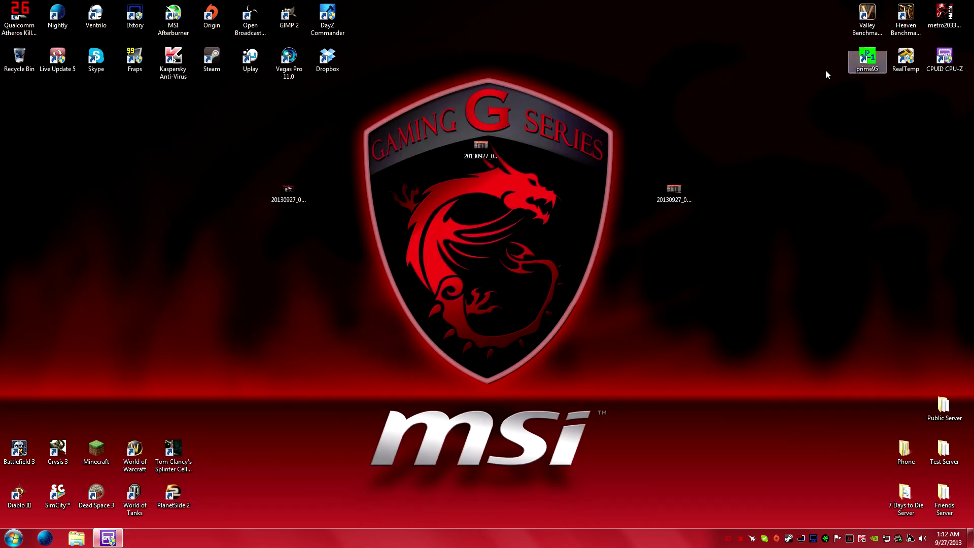
# Review the BIOS voltage settings photo, close the viewer, and launch Prime95.
pyautogui.doubleClick(674, 190)
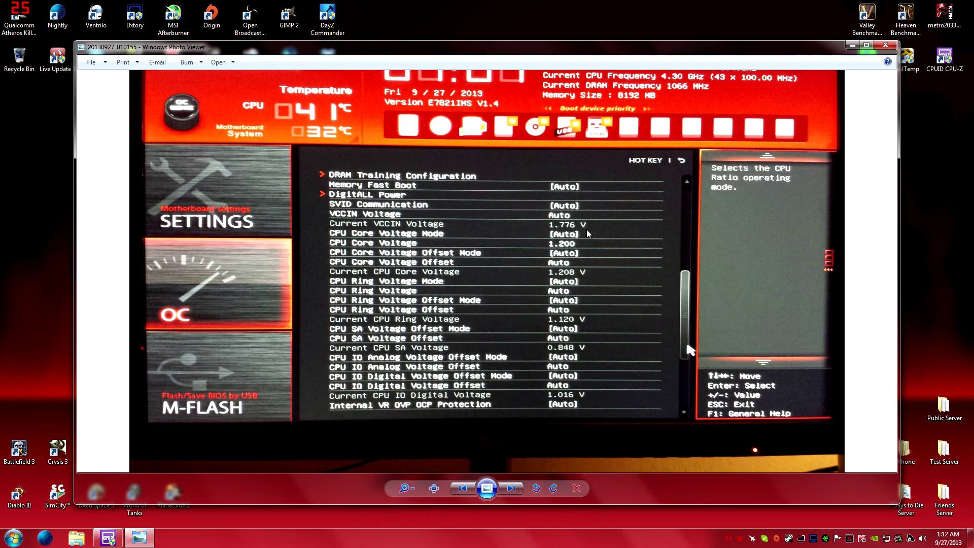
pyautogui.rightClick(592, 248)
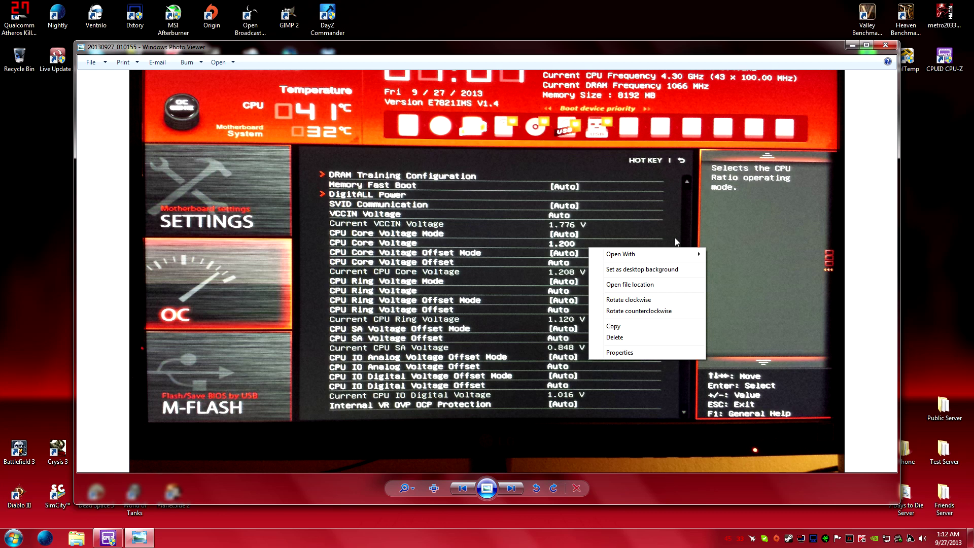
pyautogui.click(647, 51)
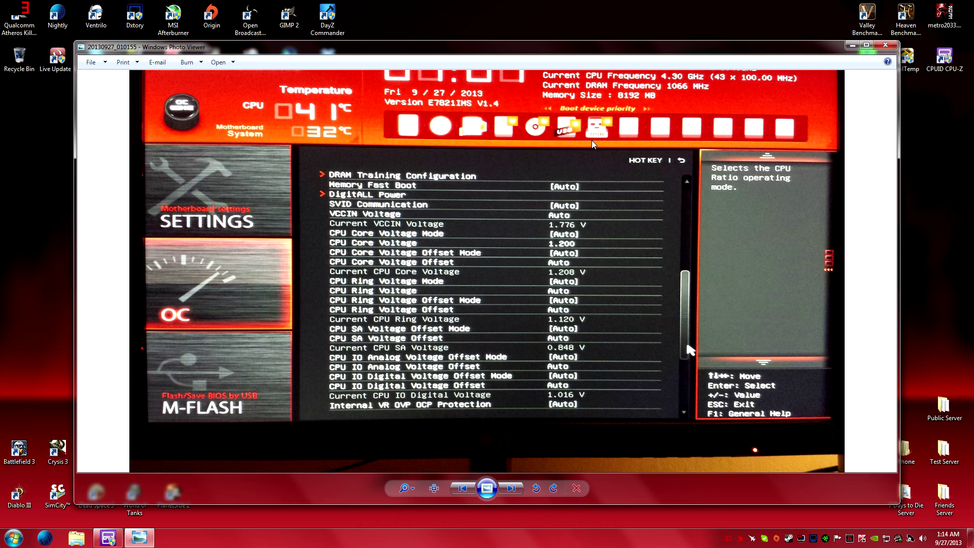
pyautogui.click(886, 45)
pyautogui.doubleClick(863, 71)
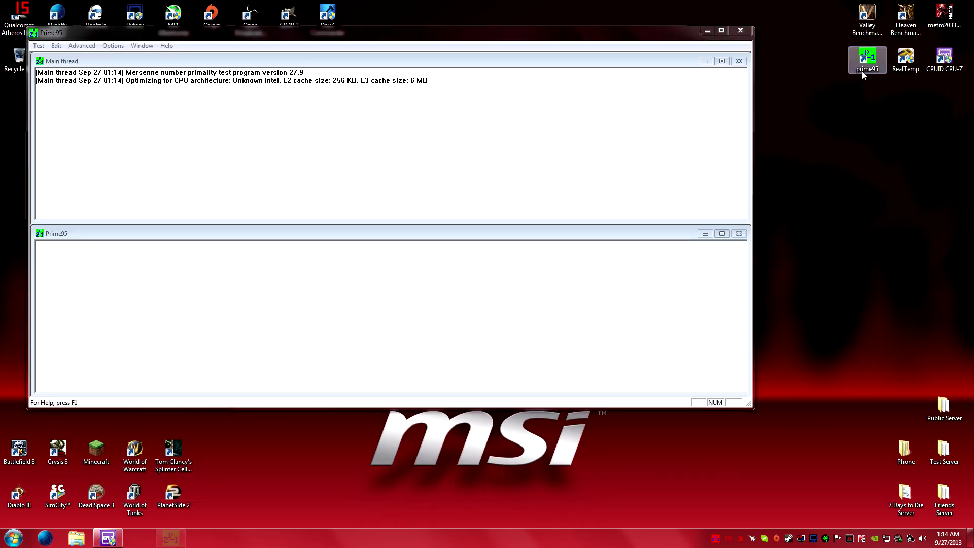
# Move CPU-Z to the top right and open Task Manager's CPU performance graphs.
pyautogui.click(108, 538)
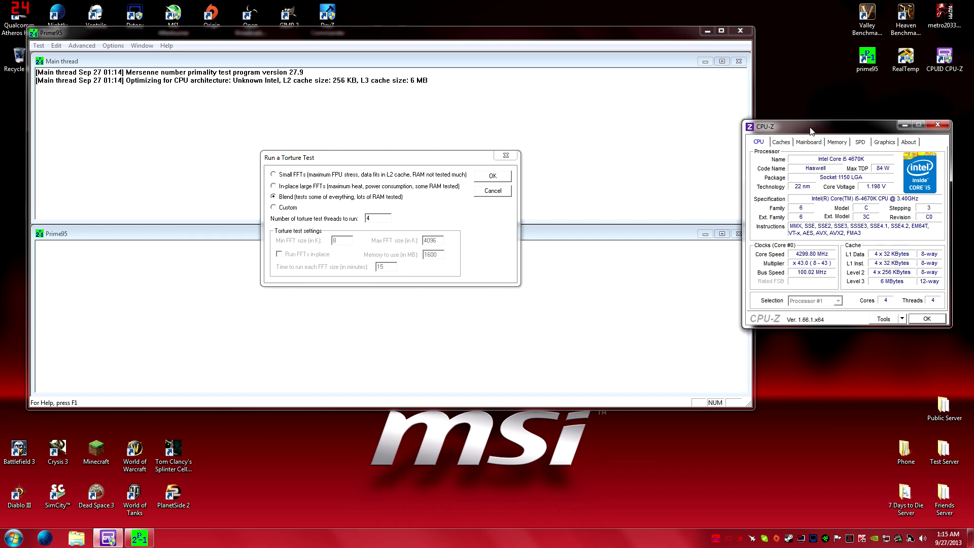
pyautogui.moveTo(811, 131); pyautogui.dragTo(843, 105)
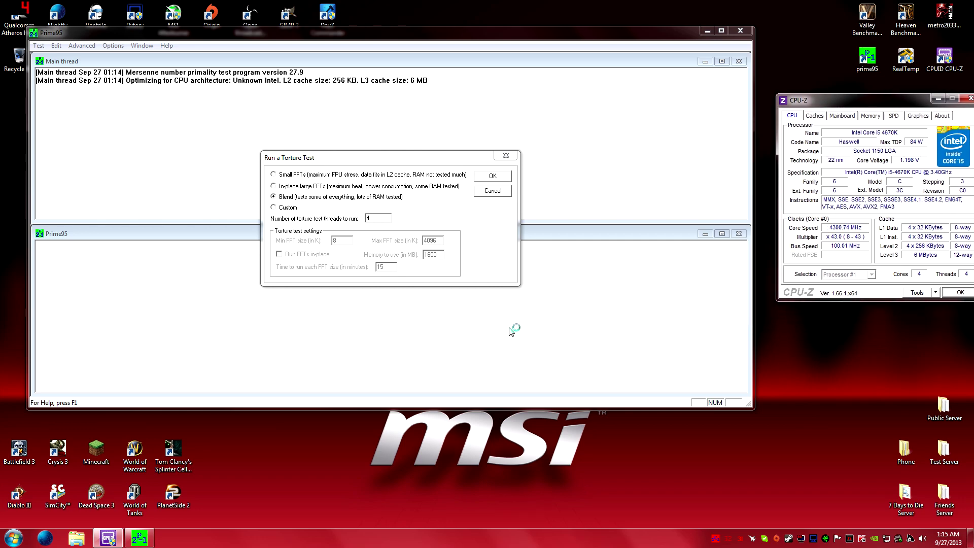
pyautogui.hotkey('ctrl', 'shift', 'Escape')
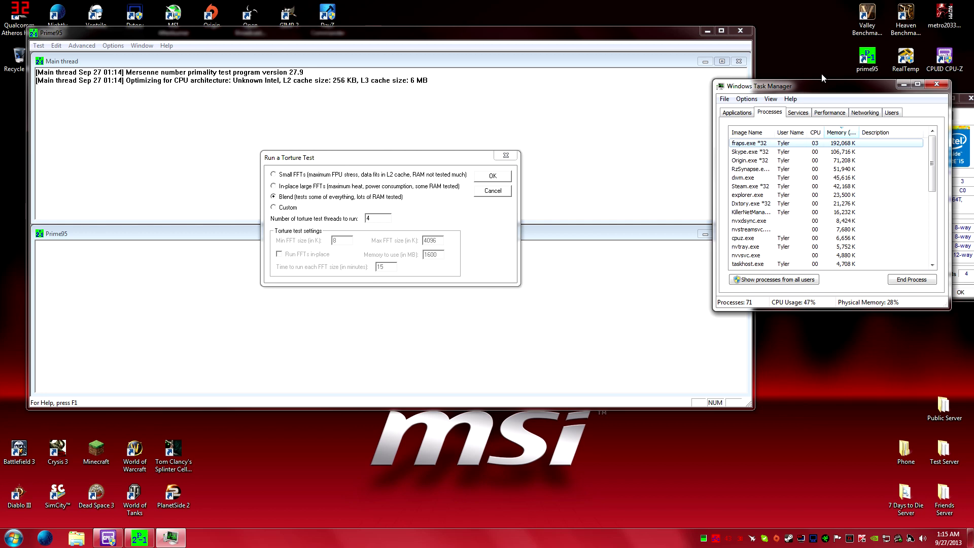
pyautogui.moveTo(806, 86); pyautogui.dragTo(653, 101)
pyautogui.click(729, 115)
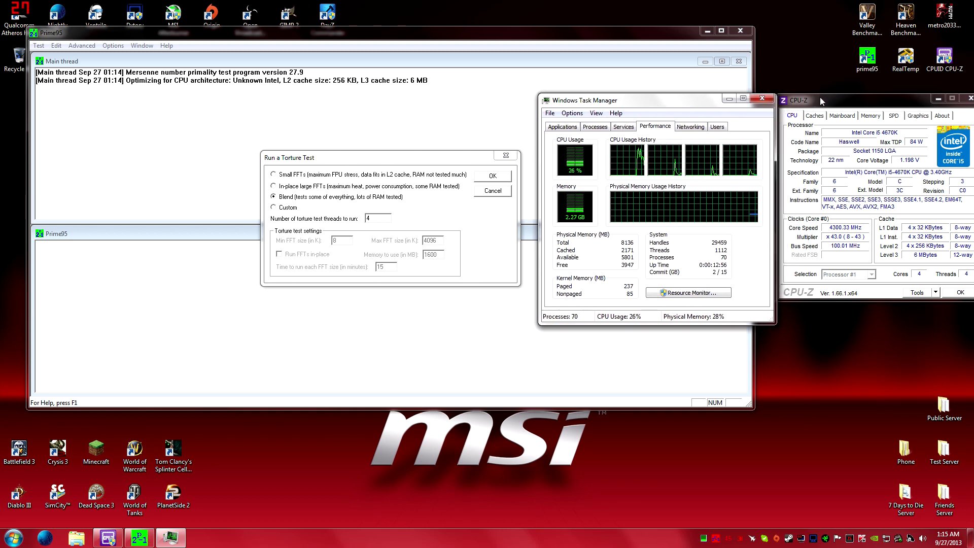
pyautogui.click(821, 99)
pyautogui.moveTo(823, 102); pyautogui.dragTo(828, 108)
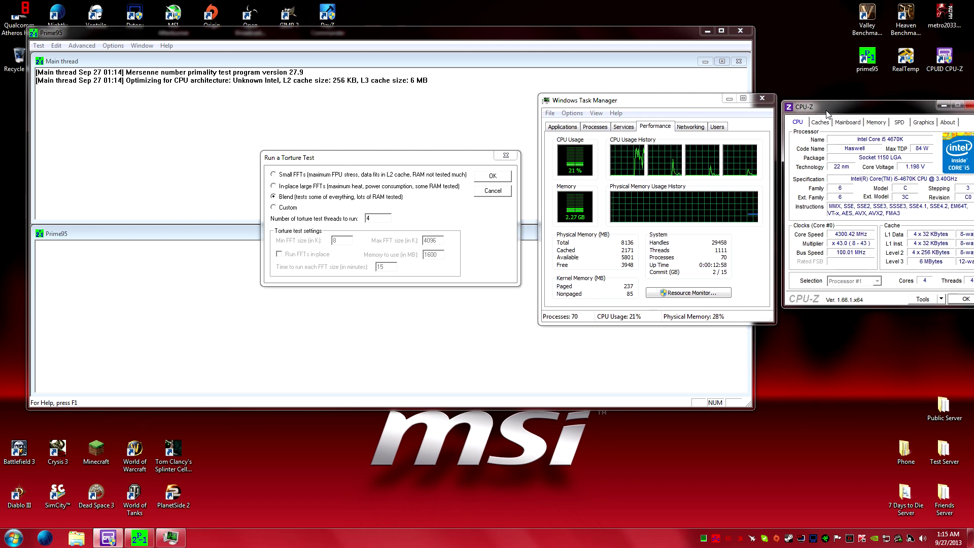
# Place RealTemp beneath CPU-Z, close Task Manager, and start the Blend test with 4 threads.
pyautogui.moveTo(741, 543)
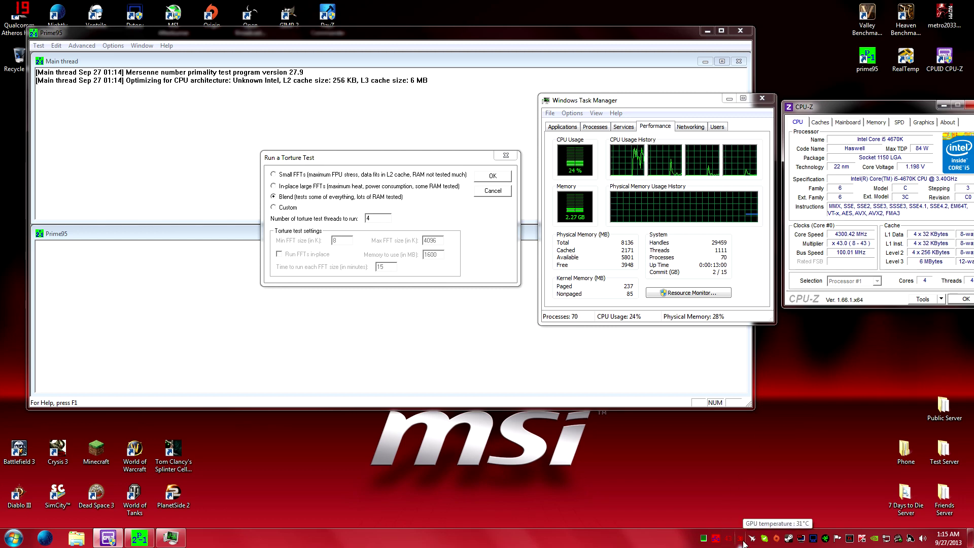
pyautogui.doubleClick(741, 543)
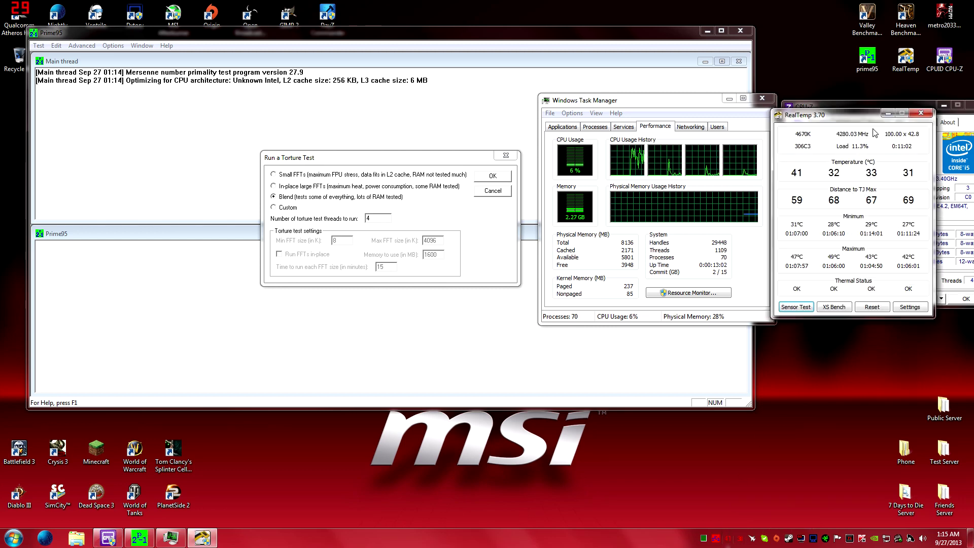
pyautogui.moveTo(847, 126); pyautogui.dragTo(840, 339)
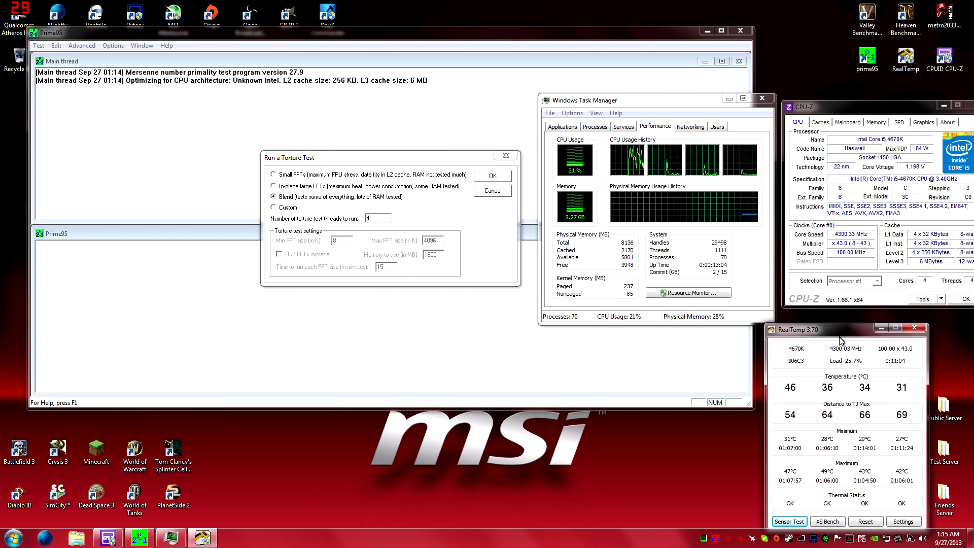
pyautogui.moveTo(684, 107); pyautogui.dragTo(676, 17)
pyautogui.moveTo(835, 107); pyautogui.dragTo(826, 12)
pyautogui.moveTo(814, 330); pyautogui.dragTo(822, 250)
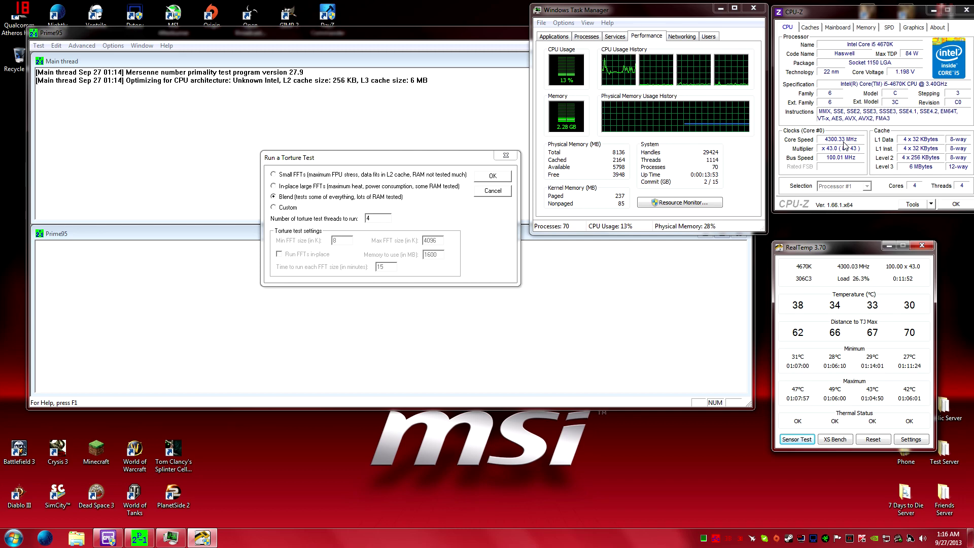
pyautogui.click(754, 8)
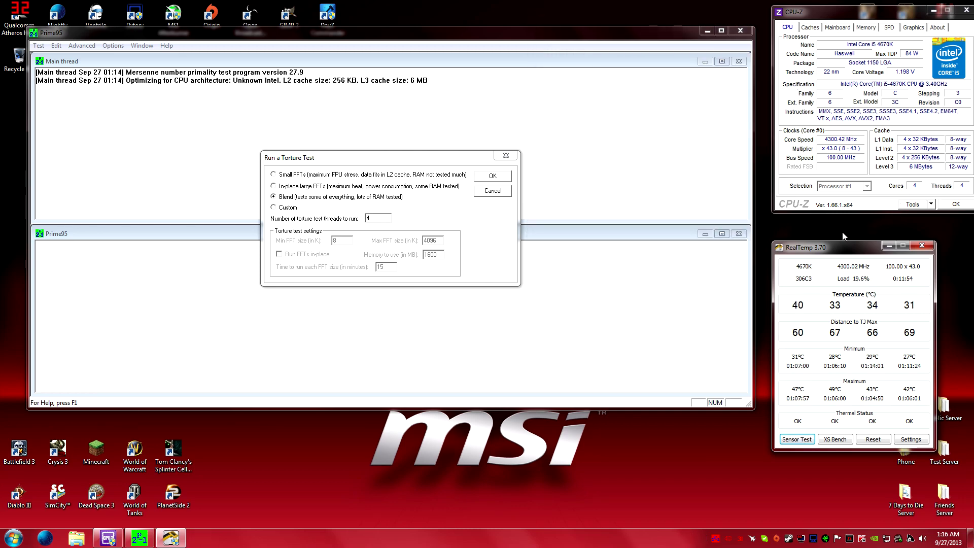
pyautogui.moveTo(832, 243); pyautogui.dragTo(833, 225)
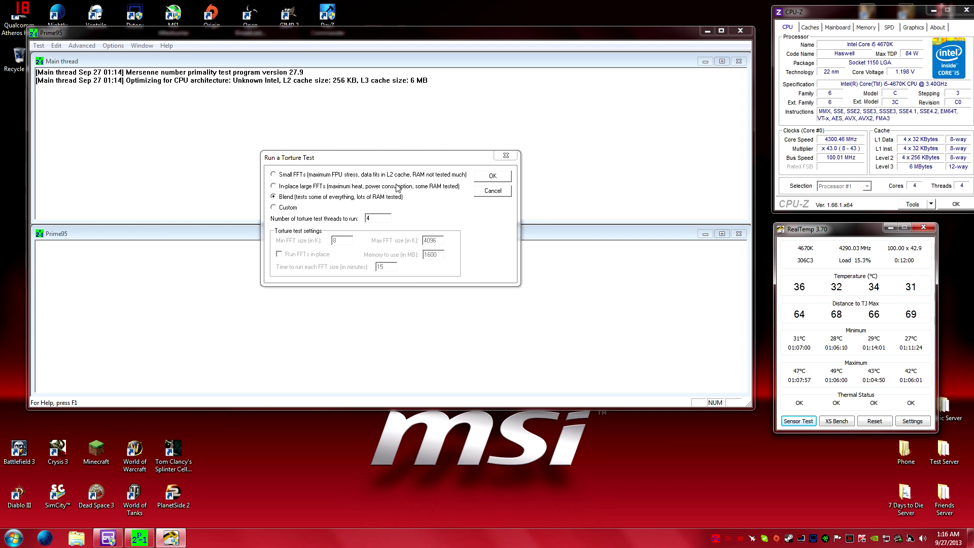
pyautogui.click(488, 179)
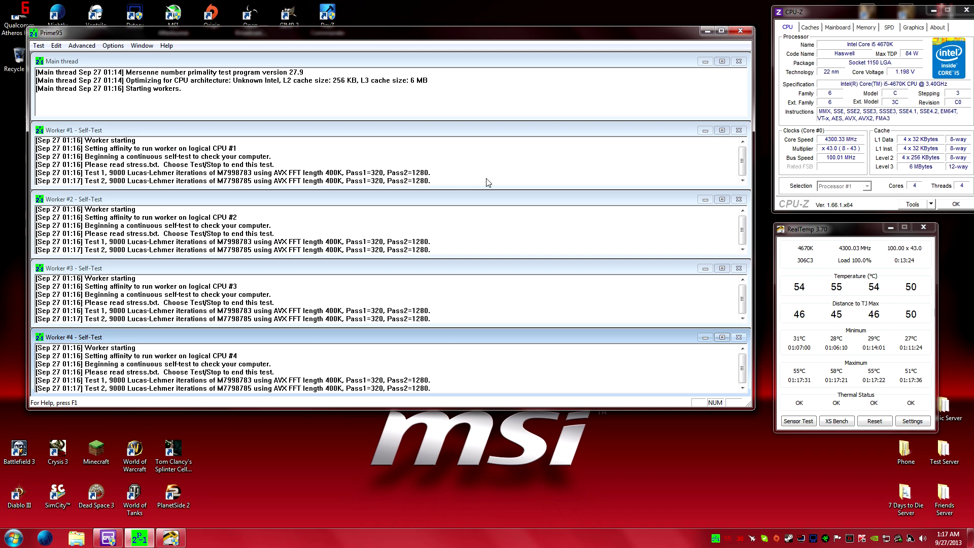
# Stop the running Blend torture test and exit Prime95 from its tray menu.
pyautogui.rightClick(716, 538)
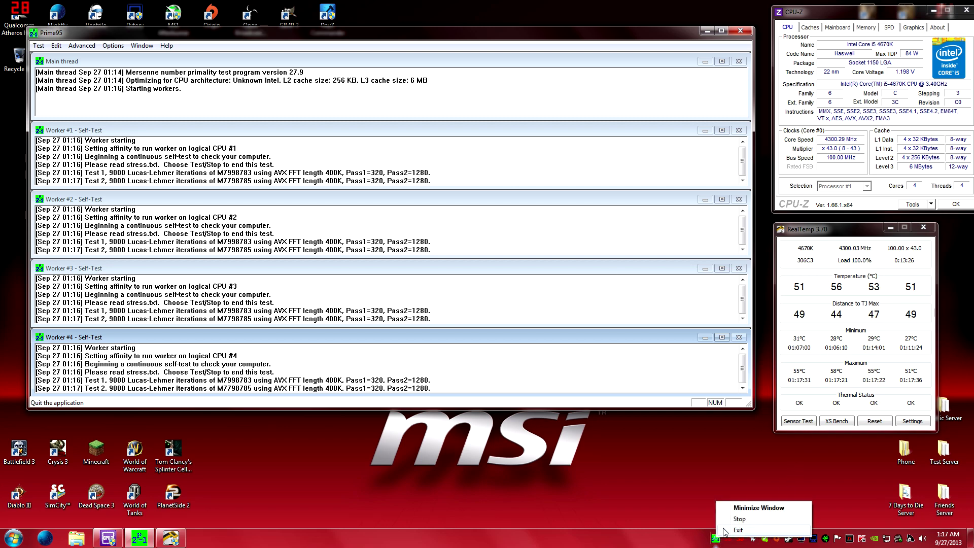
pyautogui.click(730, 519)
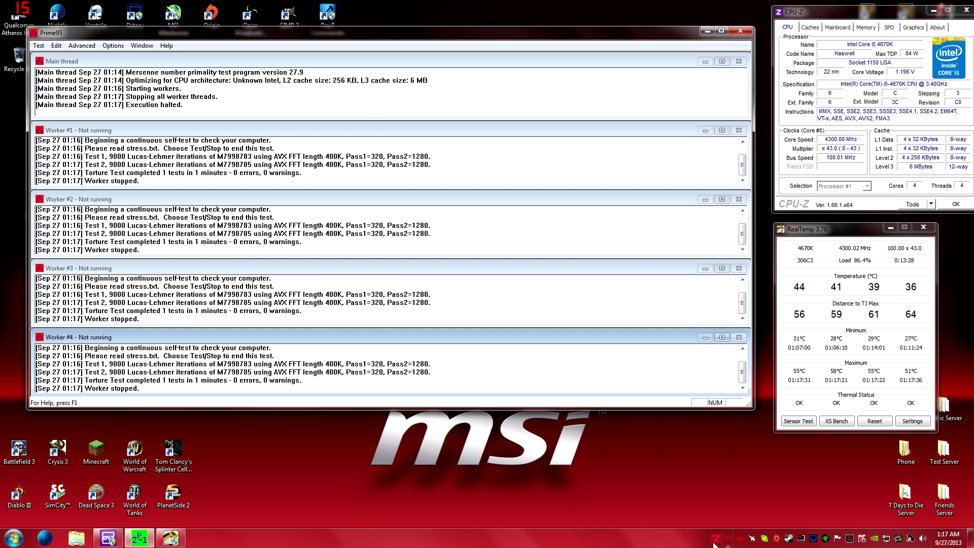
pyautogui.rightClick(716, 538)
pyautogui.click(735, 535)
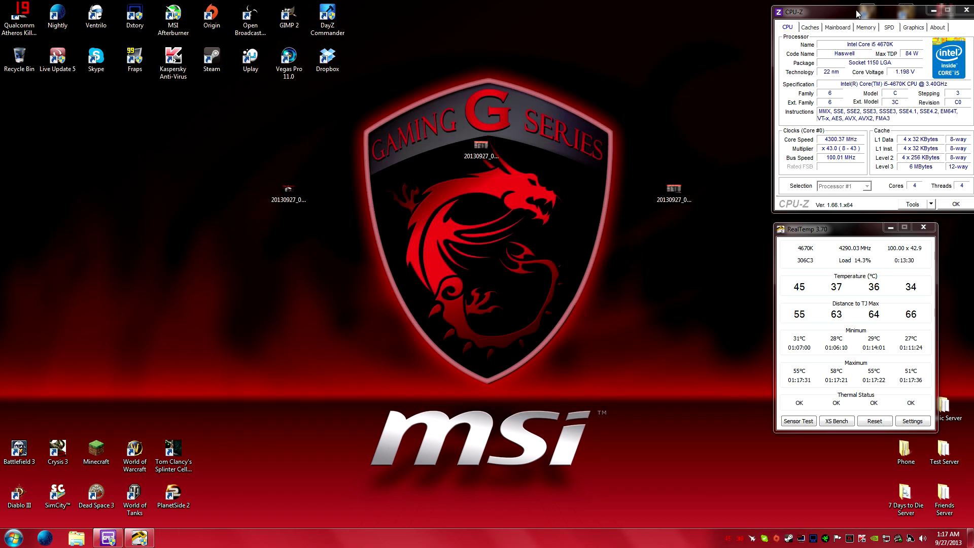
# Relaunch Prime95 and start an In-place large FFTs torture test on 4 threads.
pyautogui.moveTo(837, 11)
pyautogui.mouseDown()
pyautogui.moveTo(696, 103)
pyautogui.moveTo(774, 113)
pyautogui.moveTo(831, 69)
pyautogui.moveTo(852, 18)
pyautogui.mouseUp()
pyautogui.doubleClick(867, 56)
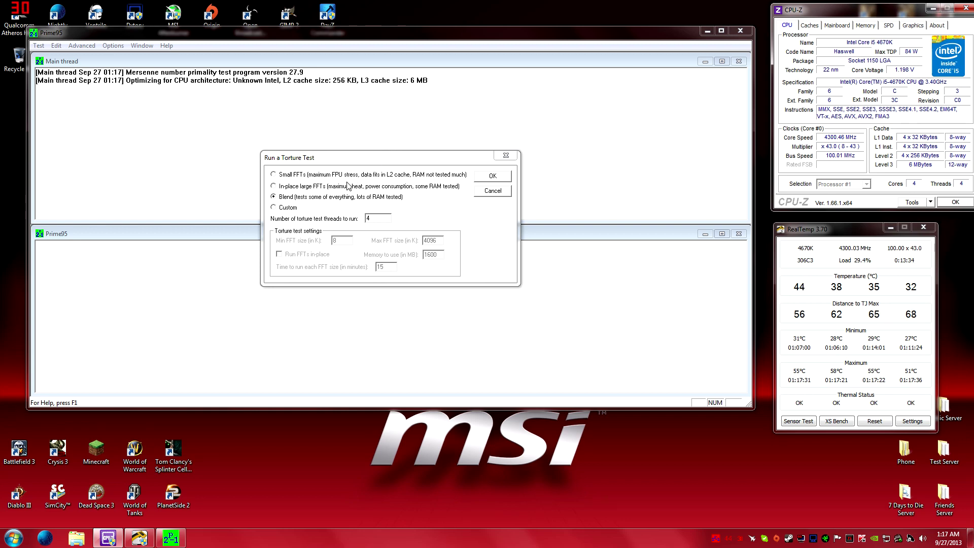
pyautogui.click(348, 187)
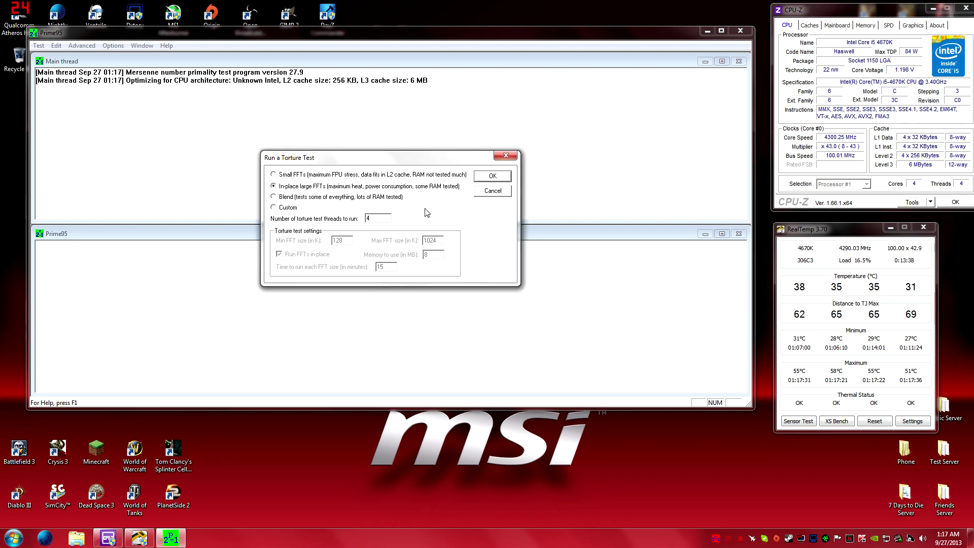
pyautogui.click(493, 176)
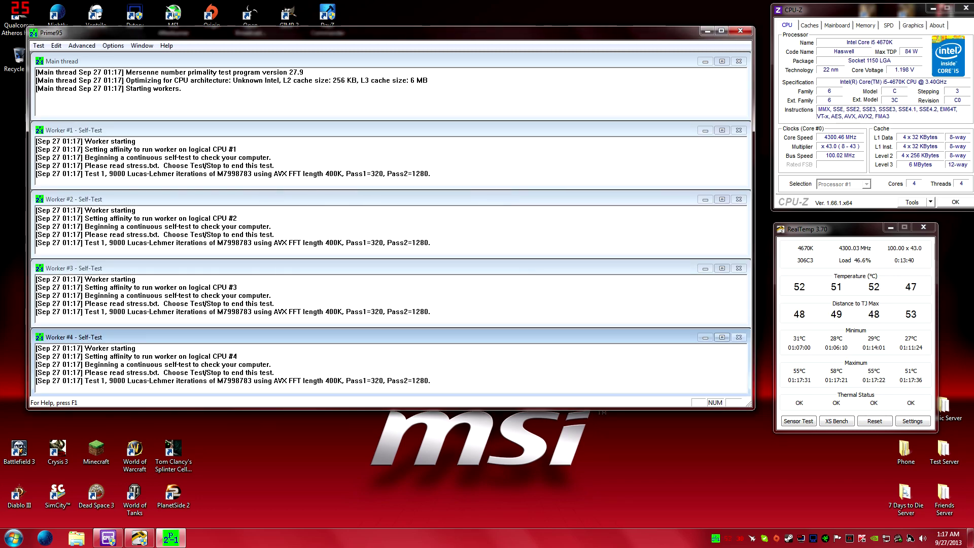
# Nudge RealTemp down and shift CPU-Z slightly left and down on the right edge.
pyautogui.moveTo(821, 236); pyautogui.dragTo(821, 252)
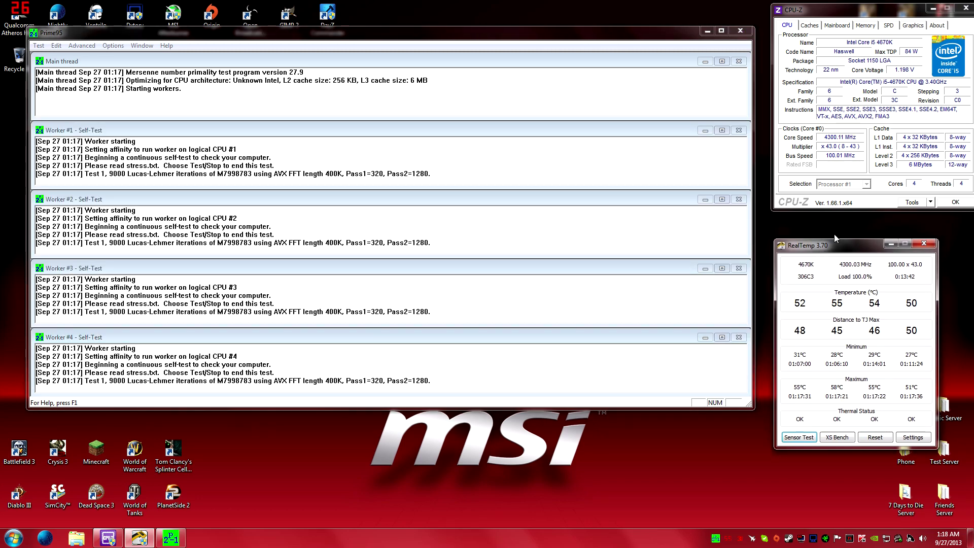
pyautogui.click(846, 21)
pyautogui.moveTo(847, 20); pyautogui.dragTo(841, 32)
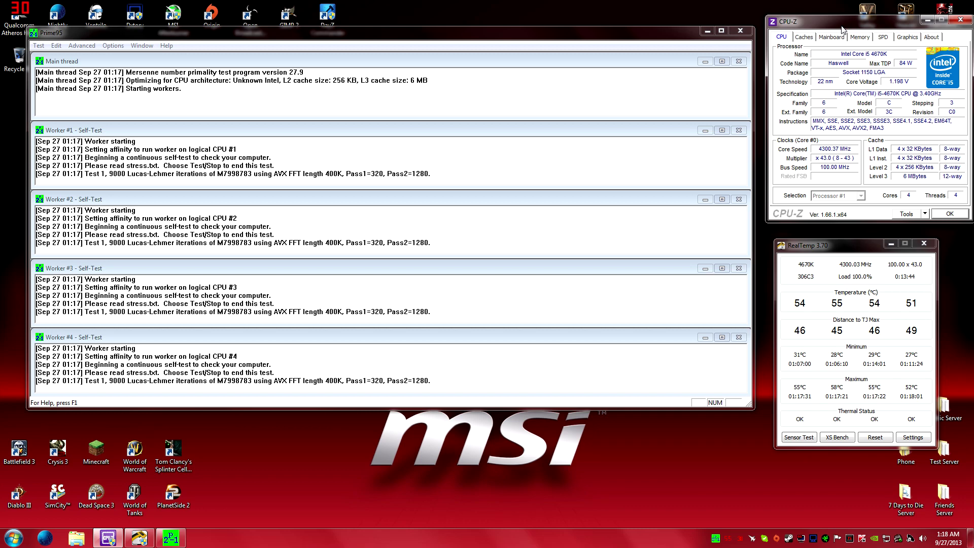
pyautogui.click(826, 247)
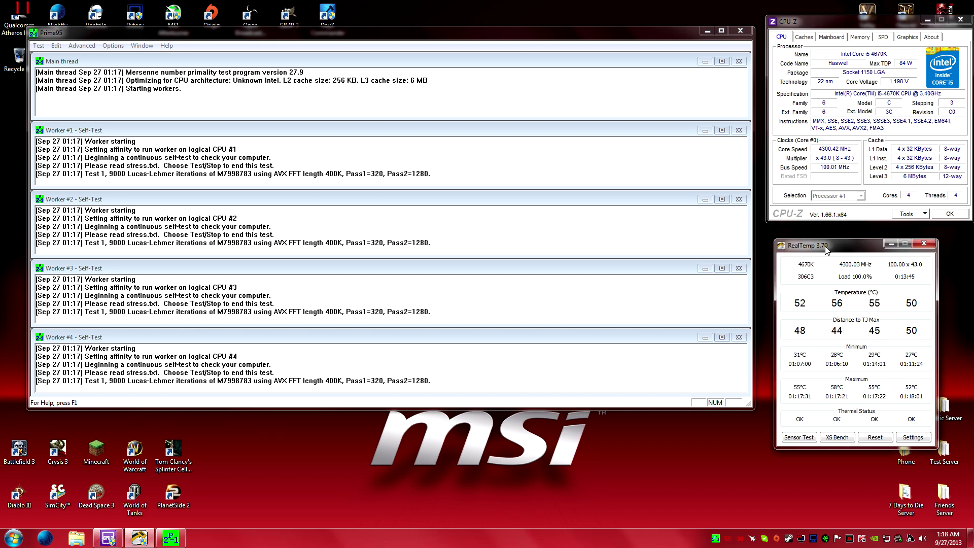
pyautogui.moveTo(826, 249); pyautogui.dragTo(826, 248)
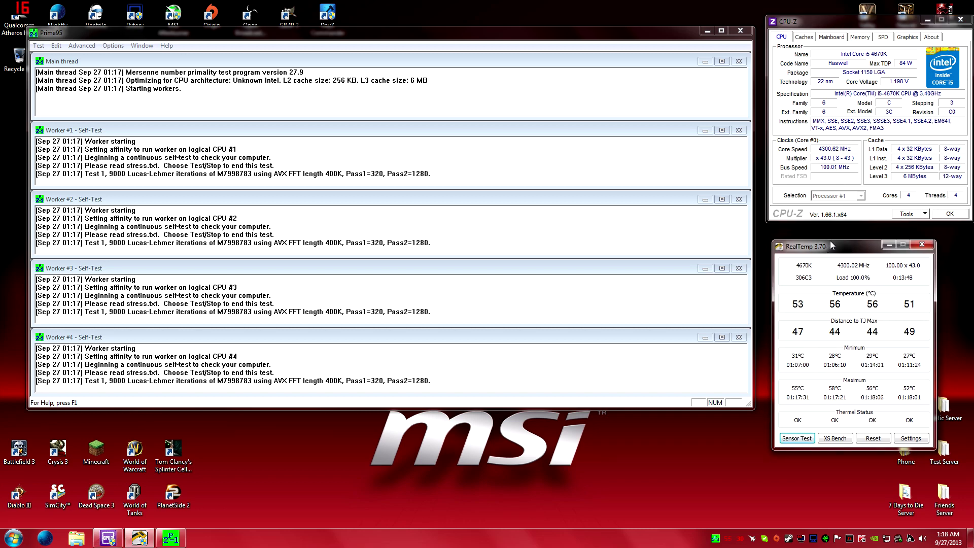